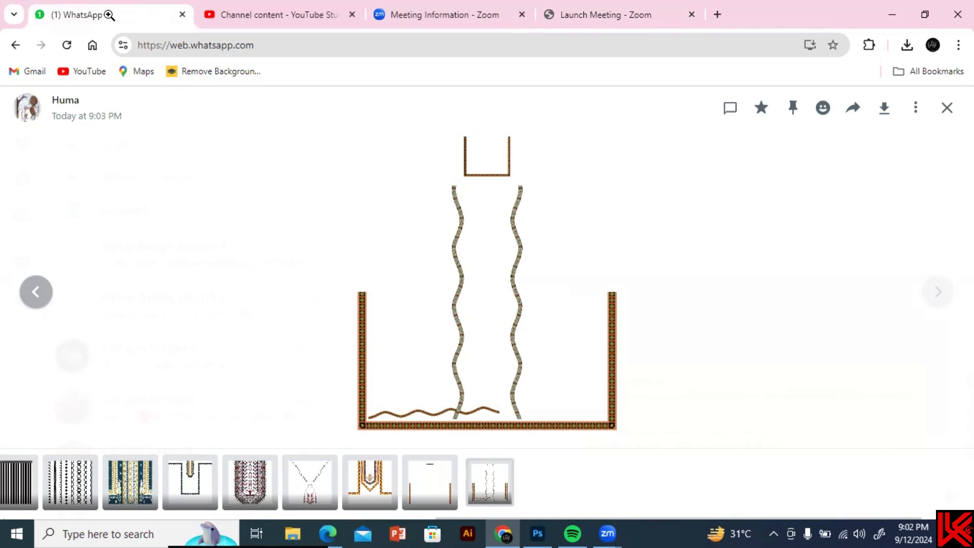
Switch to Photoshop and create a new 40 x 45 inch, 300 ppi RGB document with a white background.
left_click(108, 15)
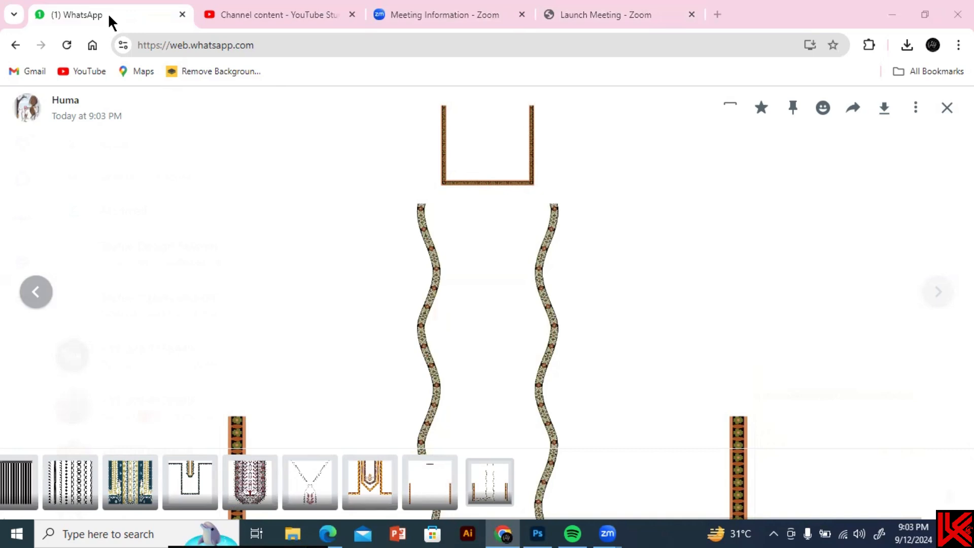
left_click(539, 534)
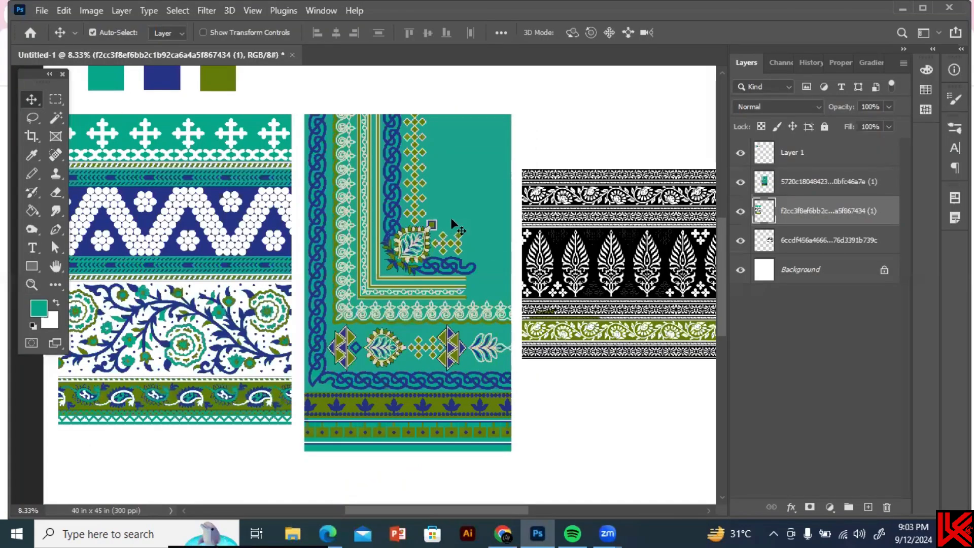
left_click(41, 11)
left_click(46, 25)
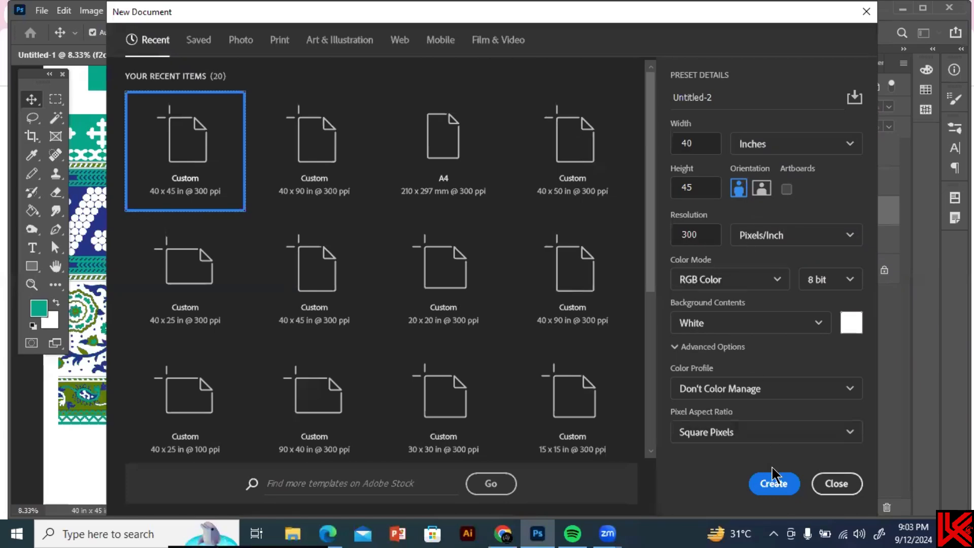
left_click(772, 483)
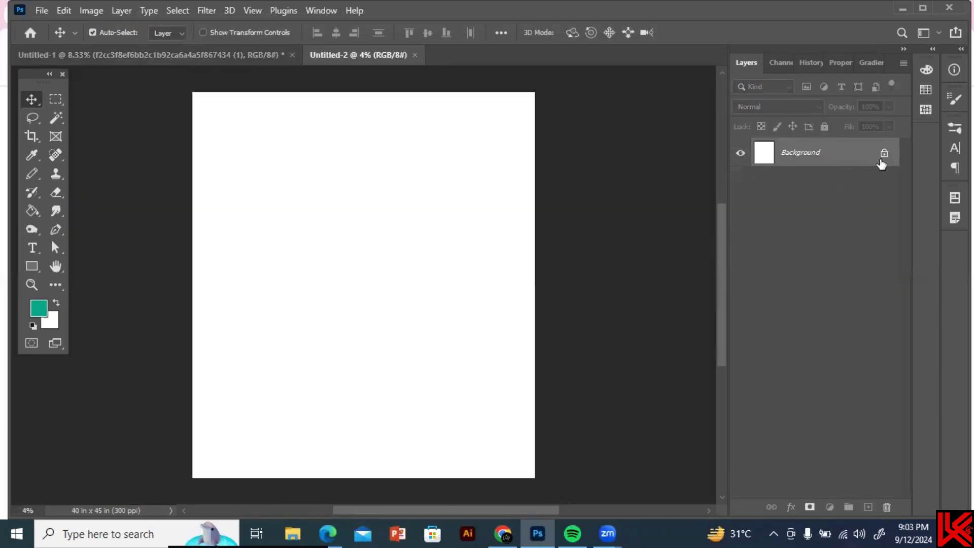
Unlock the background layer, place a vertical guide at the canvas centre at 20 inches, and lock the layer again.
left_click(883, 153)
key("ctrl+t")
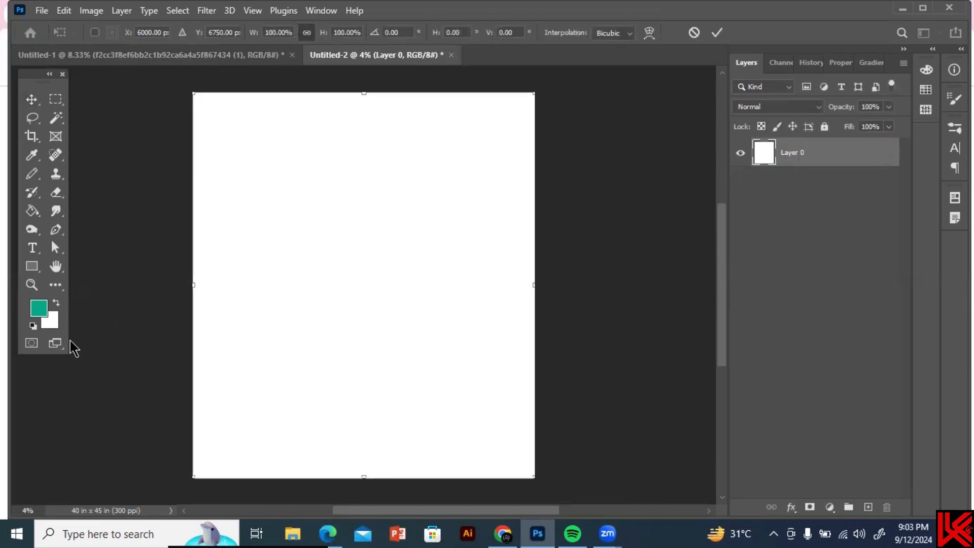
key("ctrl+r")
left_click_drag(15, 387, 370, 394)
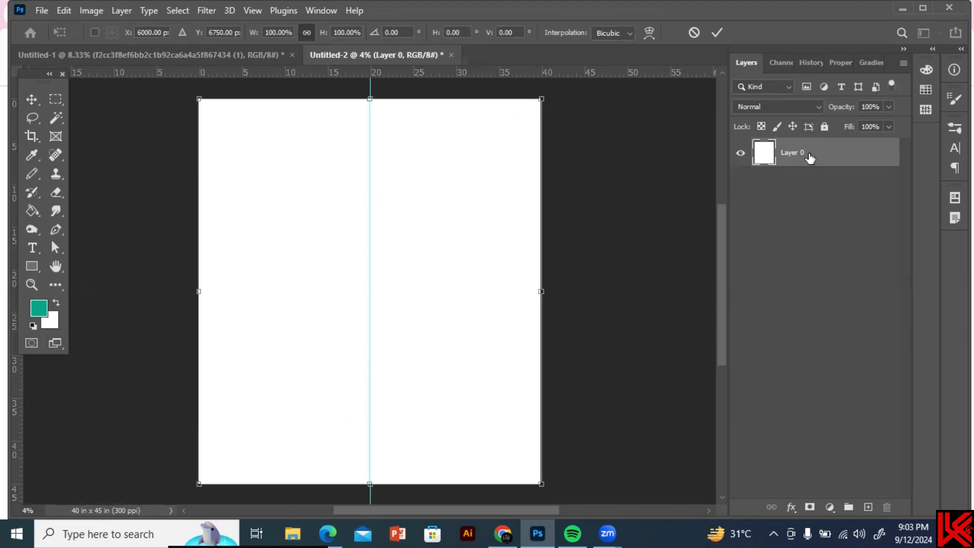
key("Return")
left_click(825, 126)
Place the d63a3778d2 border image from the class 23 boarder creation folder on the canvas and rasterize its layer.
key("ctrl+plus")
key("ctrl+plus")
key("ctrl+plus")
key("ctrl+plus")
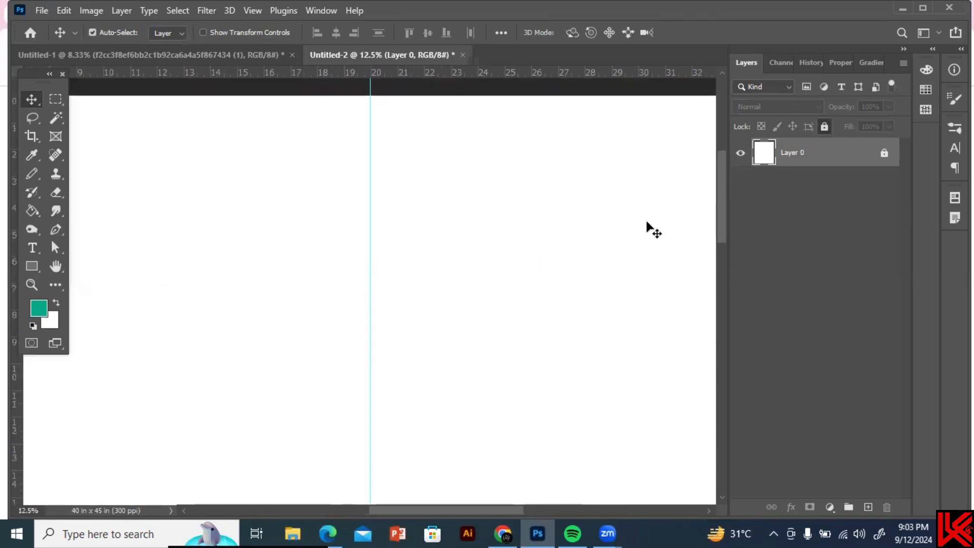
left_click(294, 532)
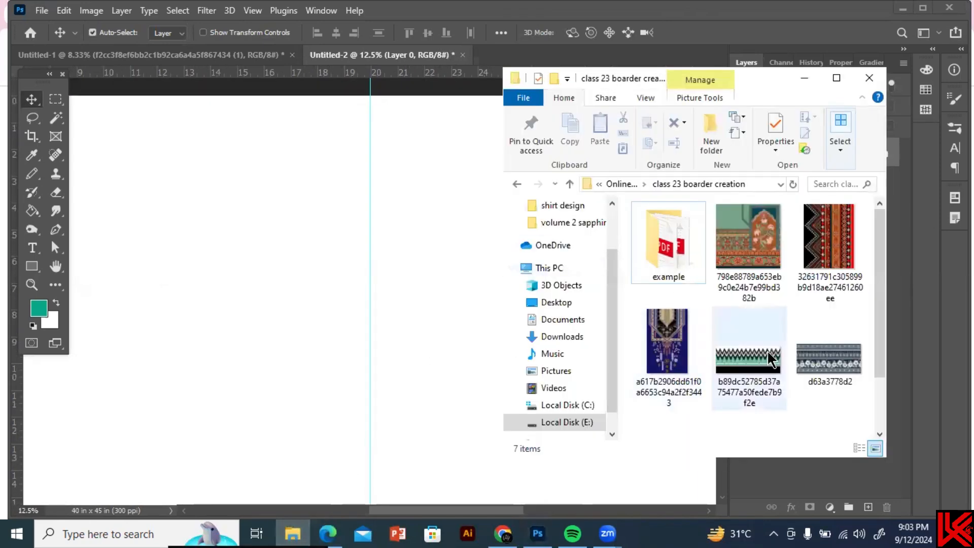
left_click(816, 376)
left_click_drag(816, 375, 360, 300)
left_click_drag(446, 286, 578, 359)
key("Return")
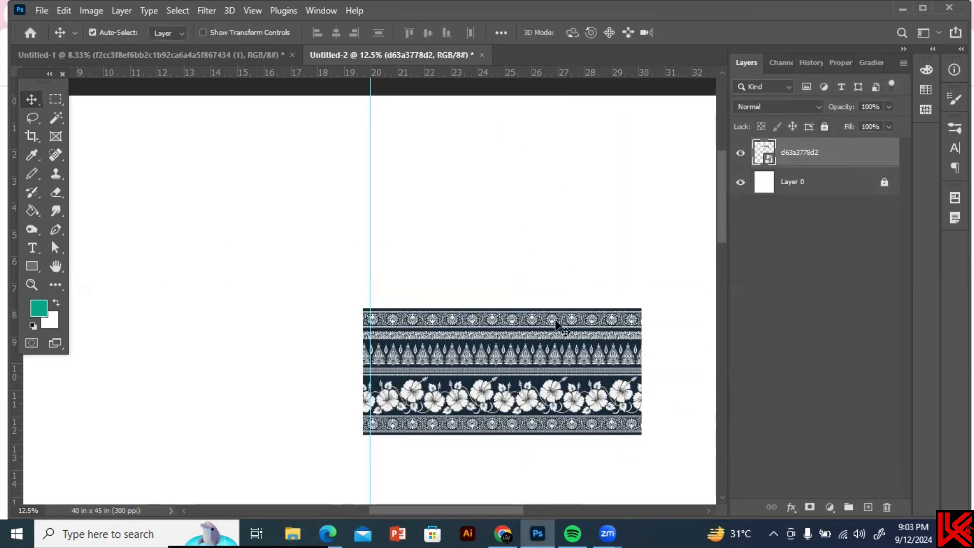
right_click(791, 159)
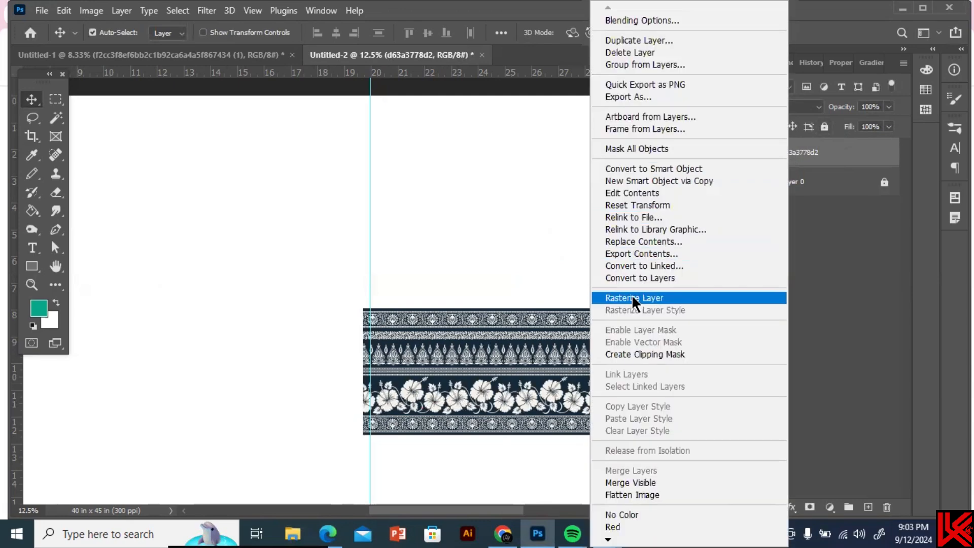
left_click(635, 299)
Copy the border image's top floral strip to its own layer using a Normal-style marquee, then move it above and left of the source image.
left_click(56, 100)
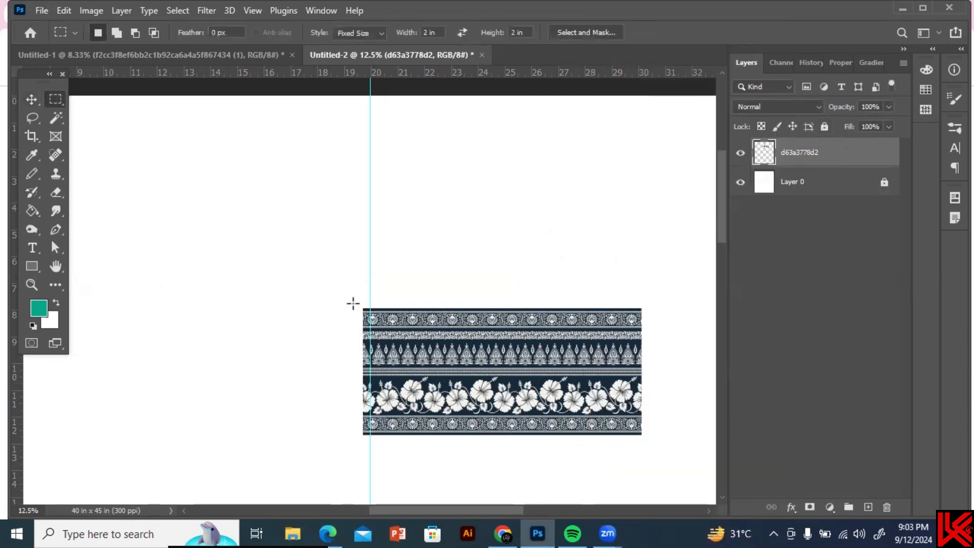
left_click_drag(360, 305, 532, 321)
left_click(375, 34)
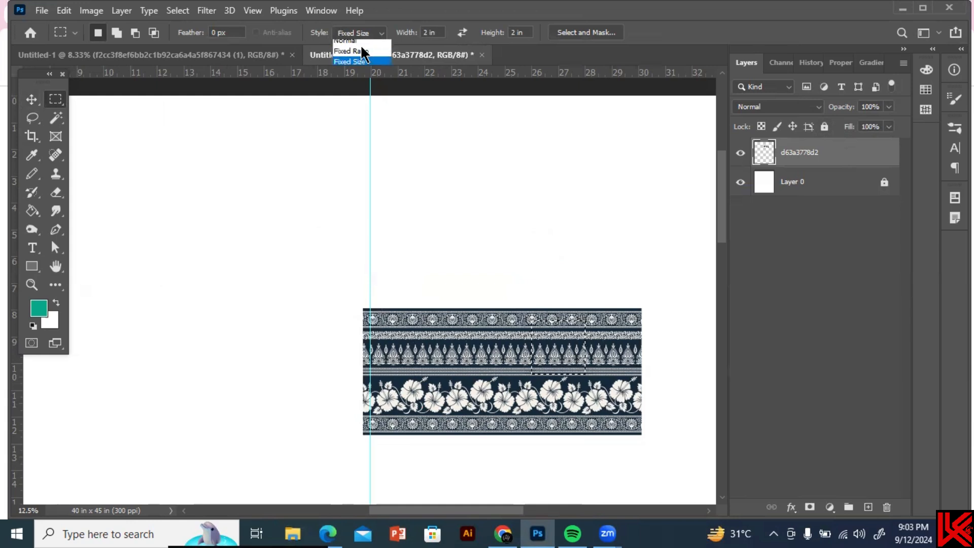
left_click(345, 41)
left_click_drag(355, 302, 658, 328)
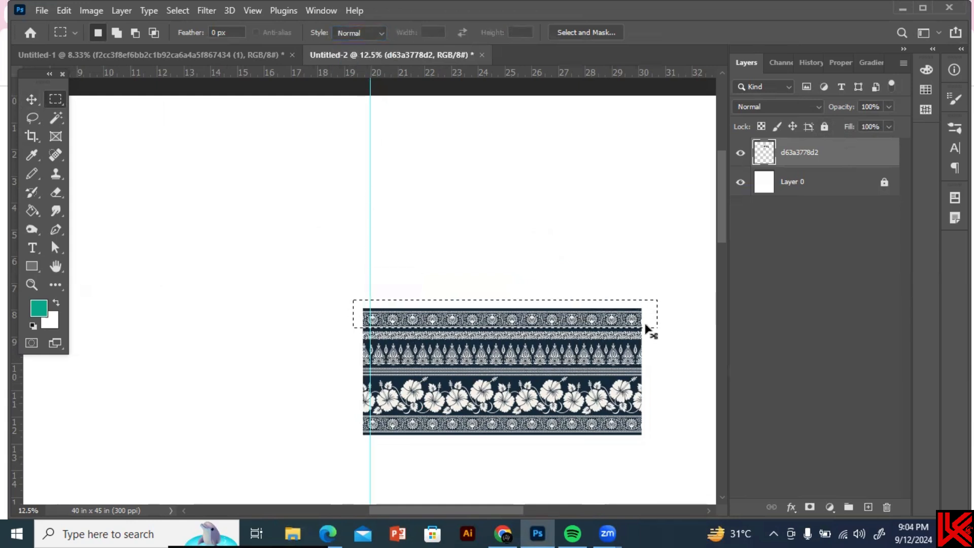
key("ctrl+j")
key("ctrl+d")
left_click(31, 99)
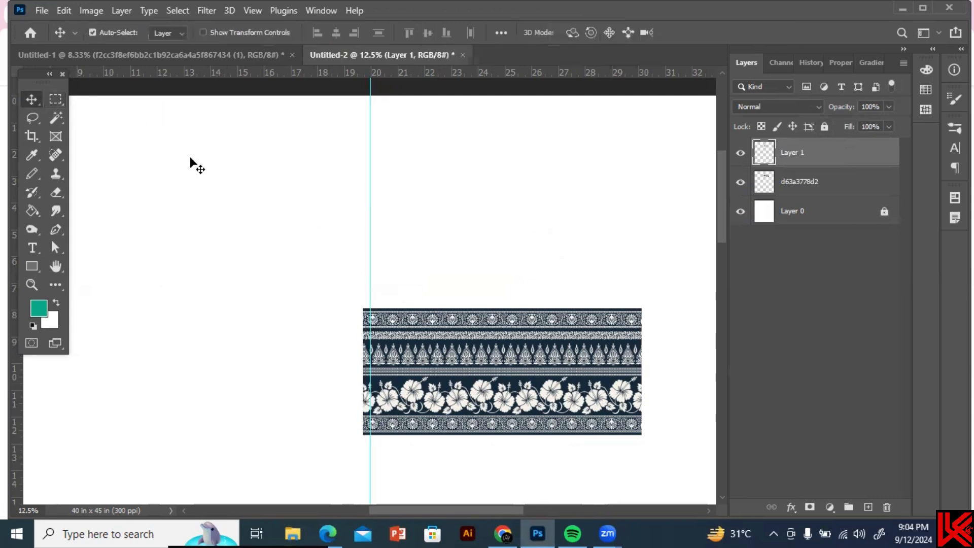
left_click_drag(452, 322, 282, 228)
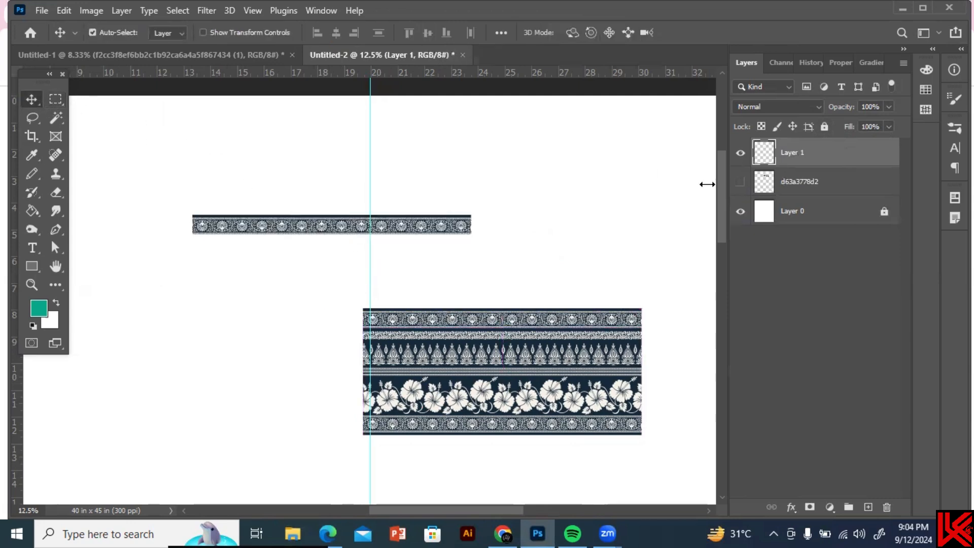
Rotate the floral strip 90° clockwise, flip it horizontally, and position it just left of the centre guide at the canvas's upper edge.
key("ctrl+plus")
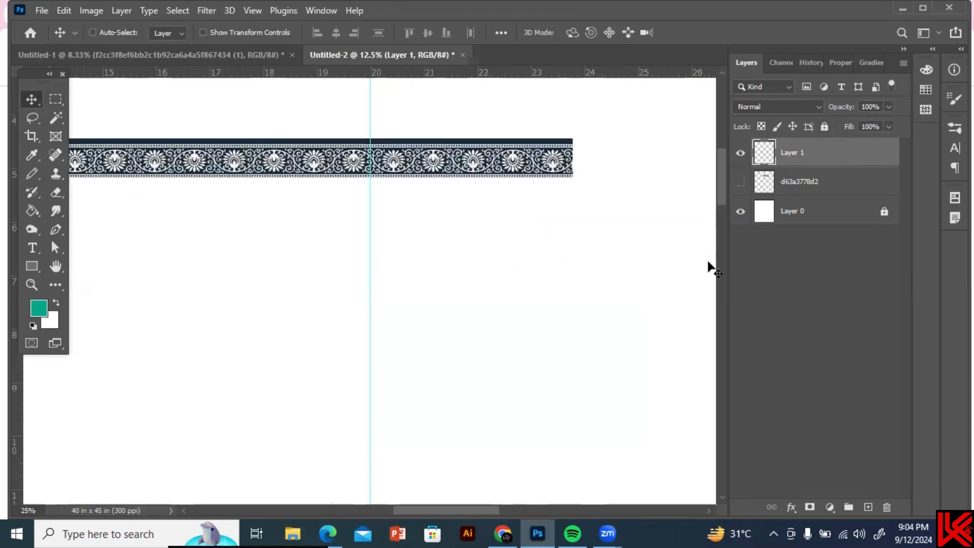
scroll(578, 259, "up", 3)
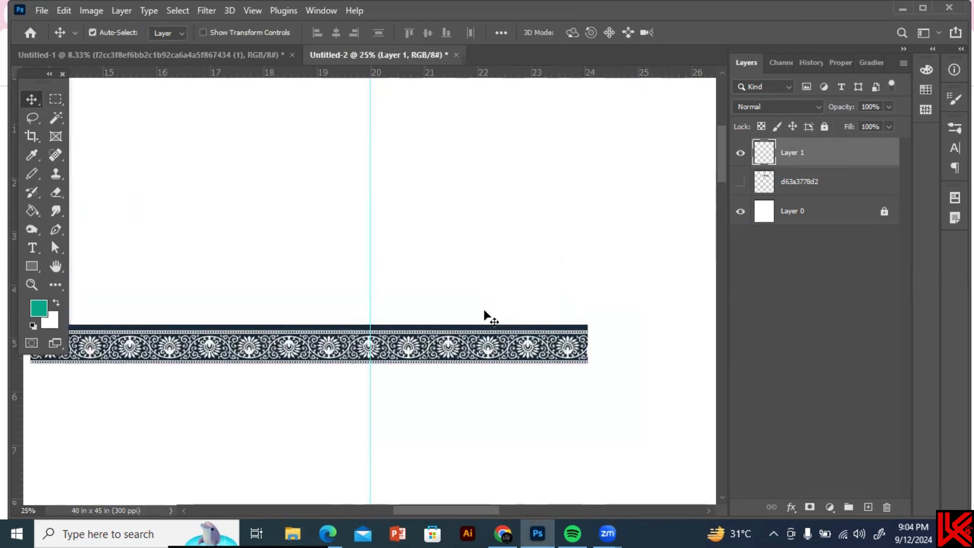
key("ctrl+t")
right_click(465, 339)
left_click(482, 285)
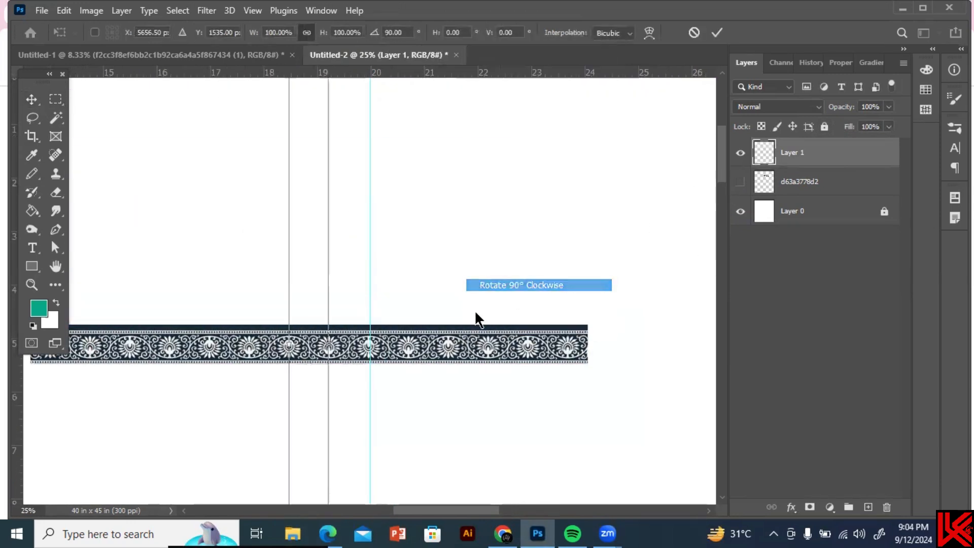
right_click(302, 309)
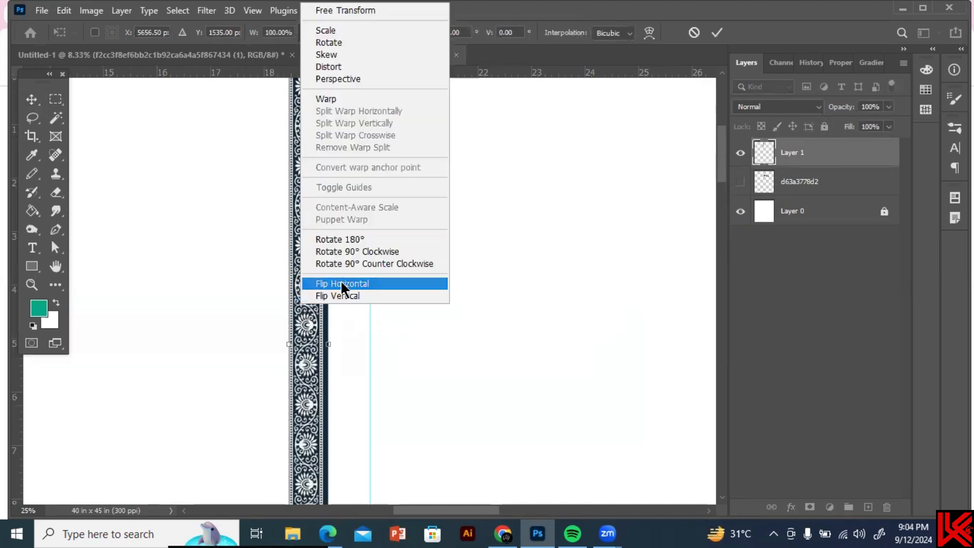
left_click(333, 280)
scroll(699, 181, "up", 2)
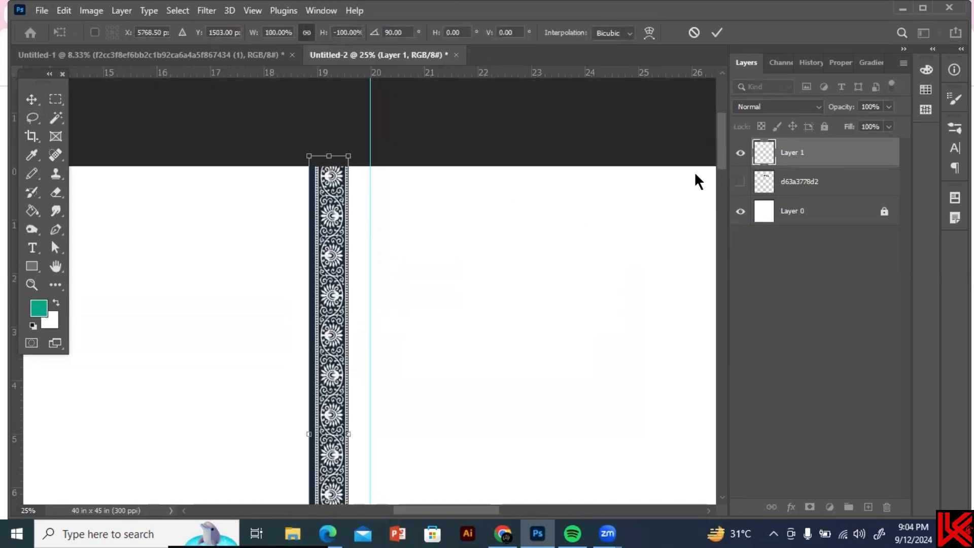
left_click_drag(329, 248, 345, 244)
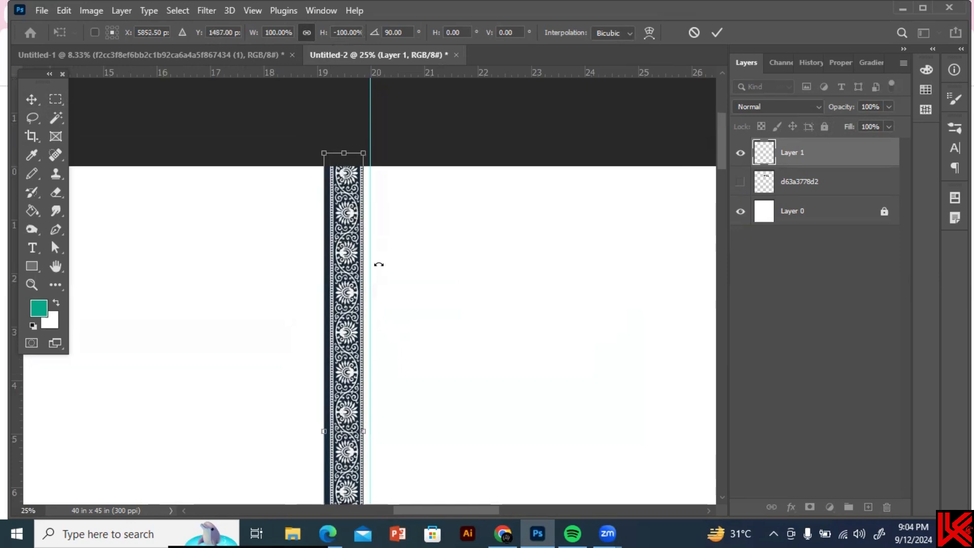
key("Return")
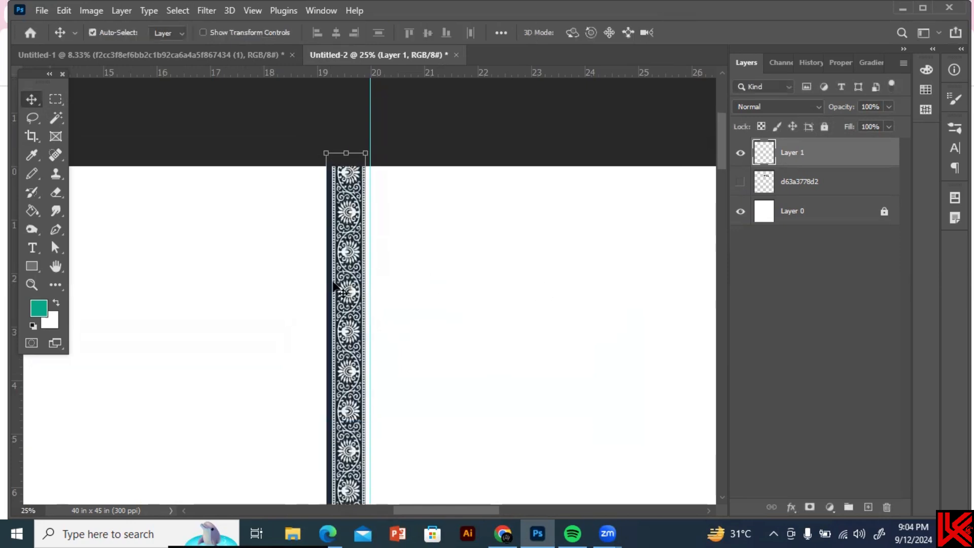
Duplicate the vertical floral strip to the right of the guide and hide the duplicate layer.
left_click_drag(369, 291, 629, 279)
scroll(721, 176, "down", 4)
left_click(740, 152)
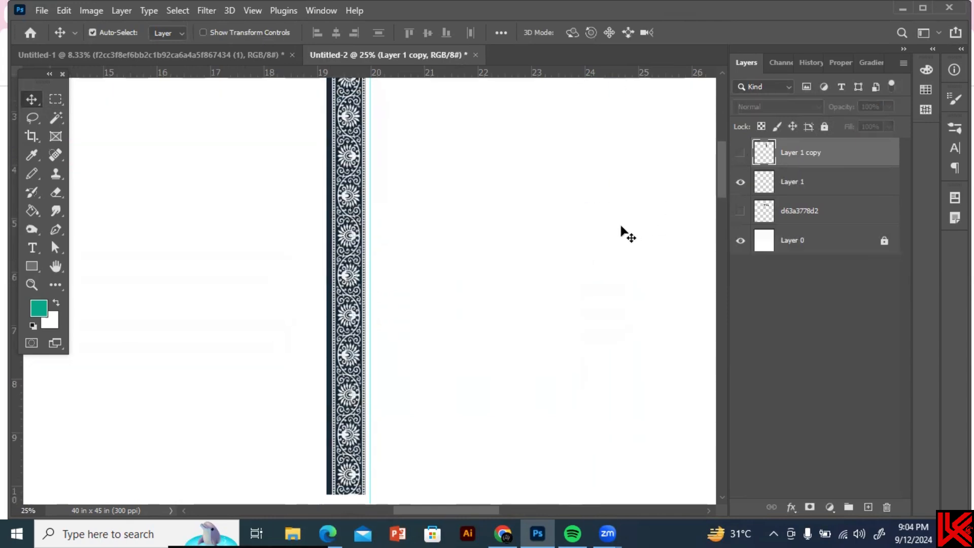
Copy the lower end of the vertical strip on Layer 1 to a new layer.
scroll(723, 188, "down", 3)
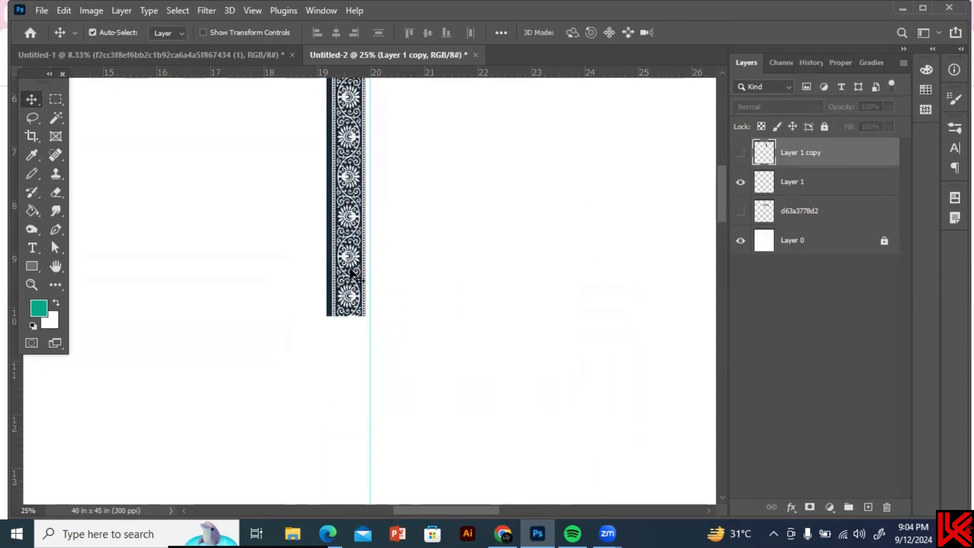
left_click(348, 274)
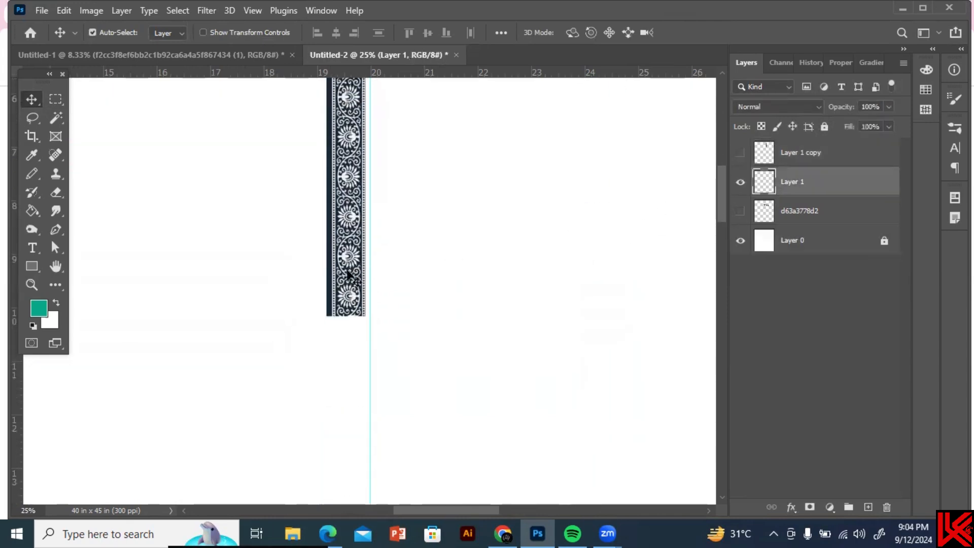
left_click(55, 100)
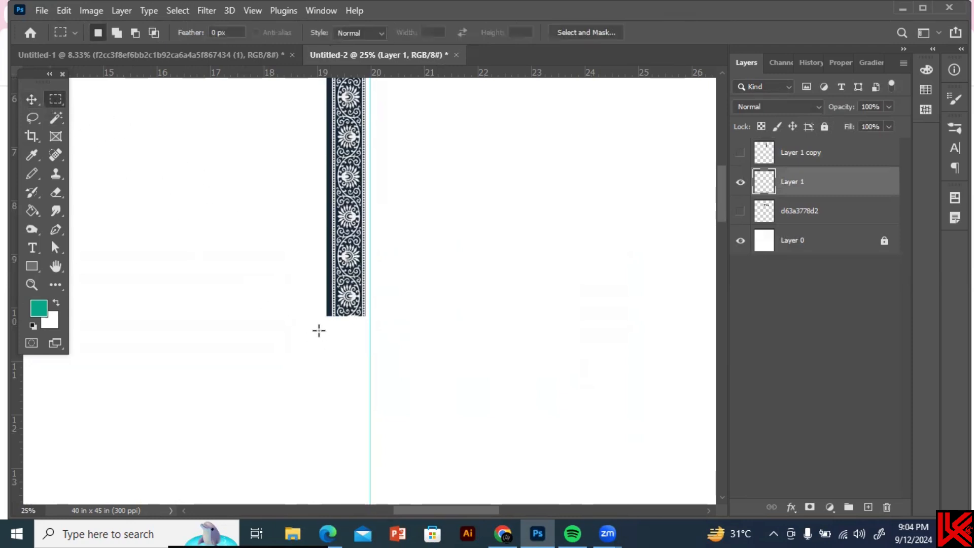
left_click_drag(320, 330, 417, 232)
key("ctrl+j")
left_click(33, 100)
Move the copied piece down, rotate it about -40.5°, and align its outer edge with the vertical strip's lower end.
left_click_drag(347, 264, 349, 322)
key("ctrl+t")
left_click_drag(396, 383, 449, 367)
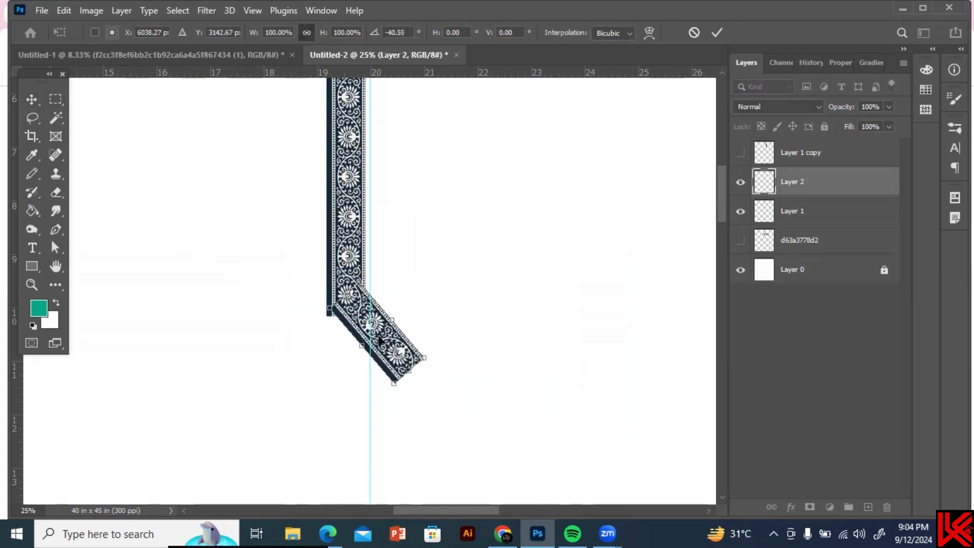
left_click_drag(377, 335, 373, 343)
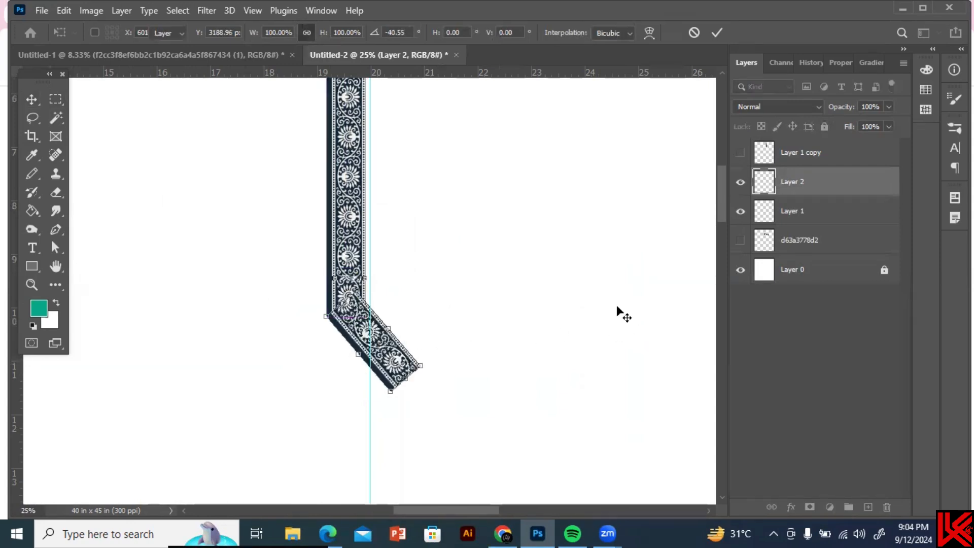
key("Return")
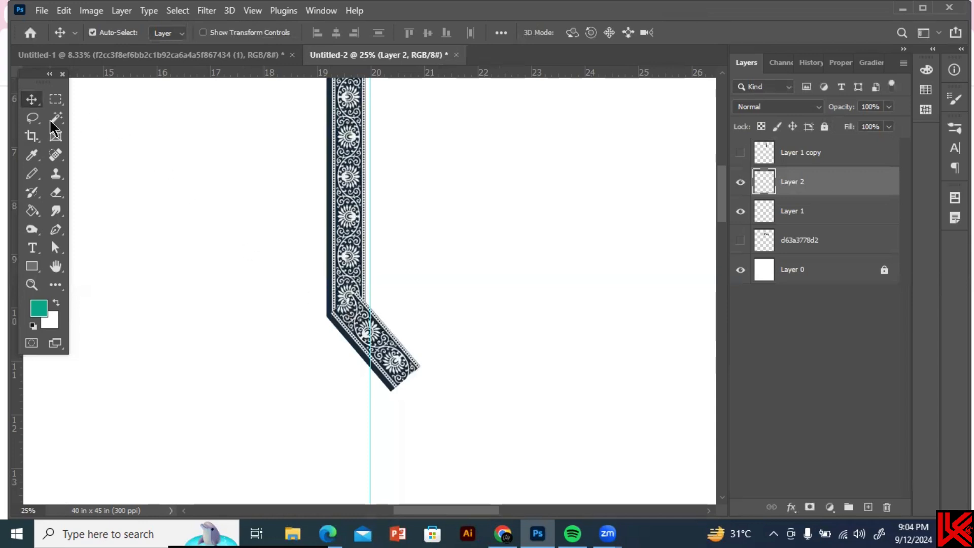
Trim the angled piece's overlap with the vertical strip along the corner diagonal using a Polygonal Lasso selection.
left_click(33, 118)
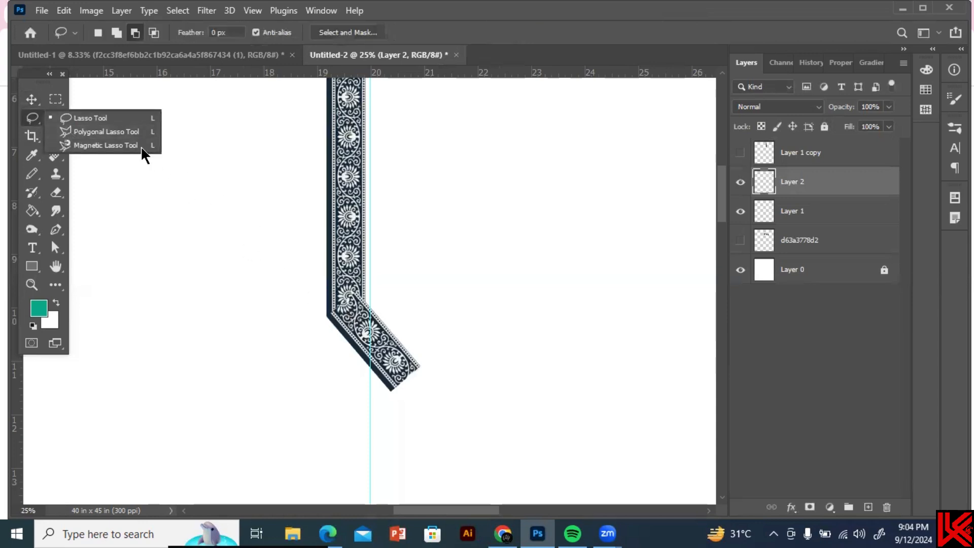
left_click(66, 131)
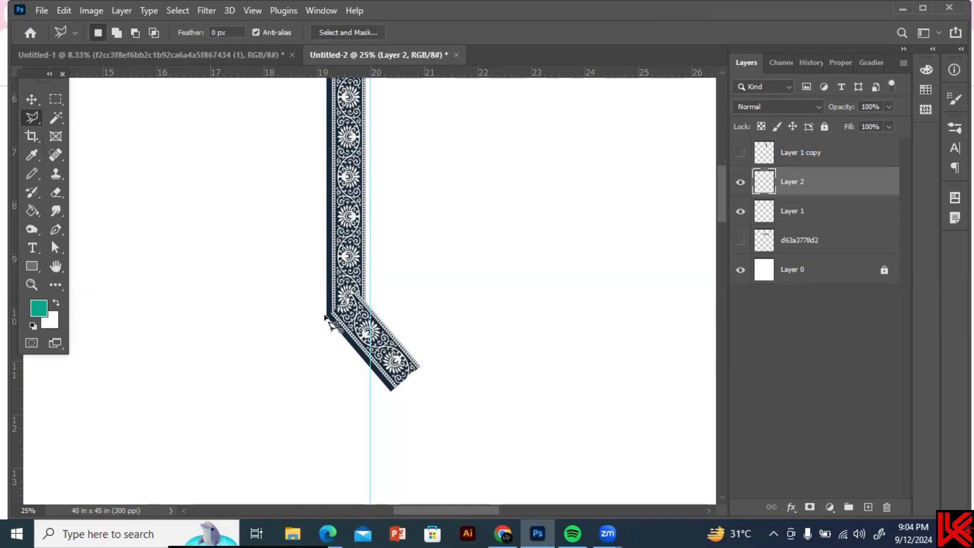
left_click(325, 317)
left_click(377, 297)
left_click(348, 273)
left_click(318, 293)
left_click(315, 305)
left_click(326, 317)
key("Delete")
key("ctrl+d")
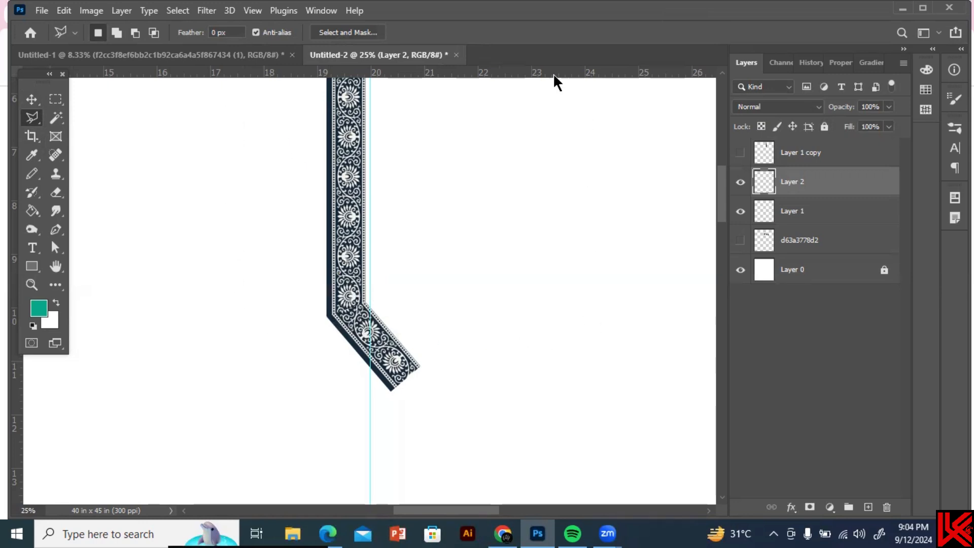
Delete the part of the angled piece on Layer 2 that extends past the centre guide using a rectangular selection, and deselect.
left_click(31, 99)
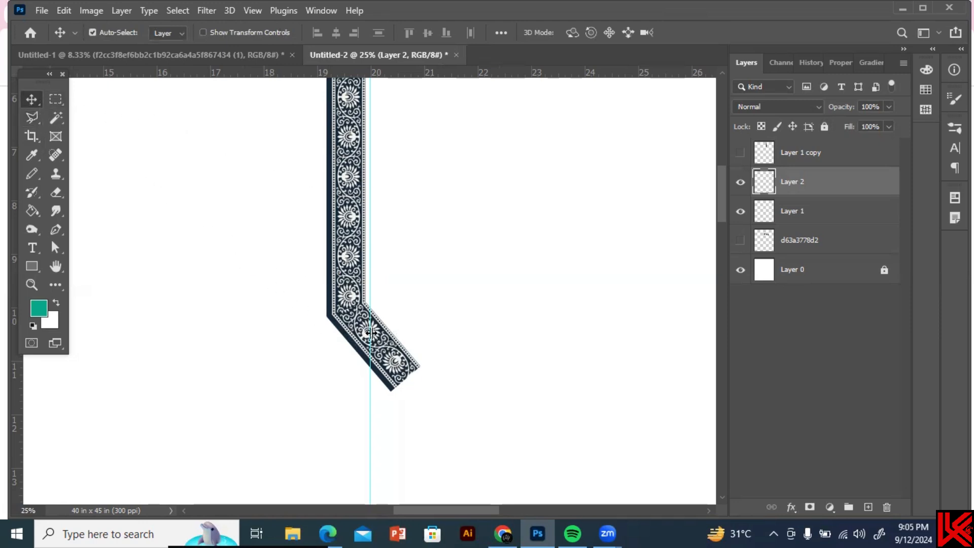
left_click(57, 100)
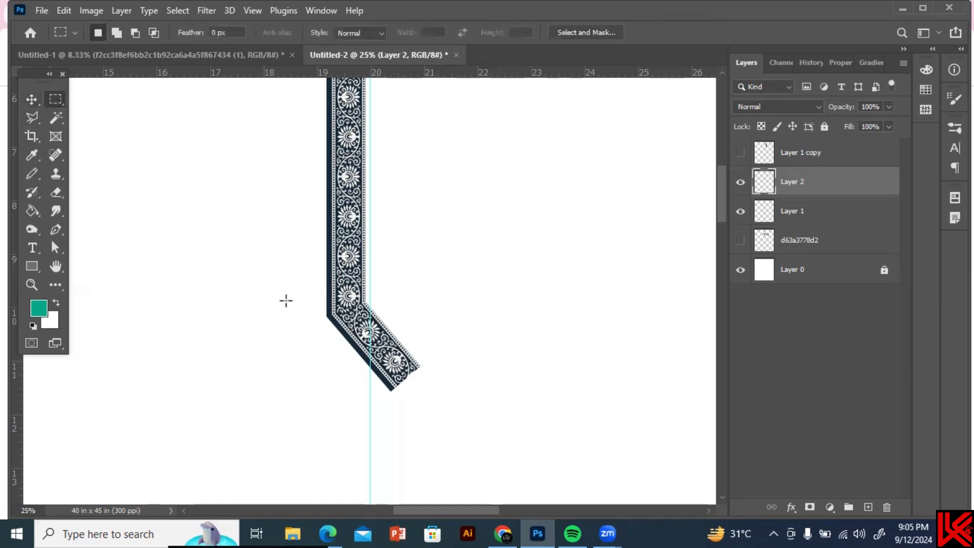
left_click_drag(447, 411, 370, 246)
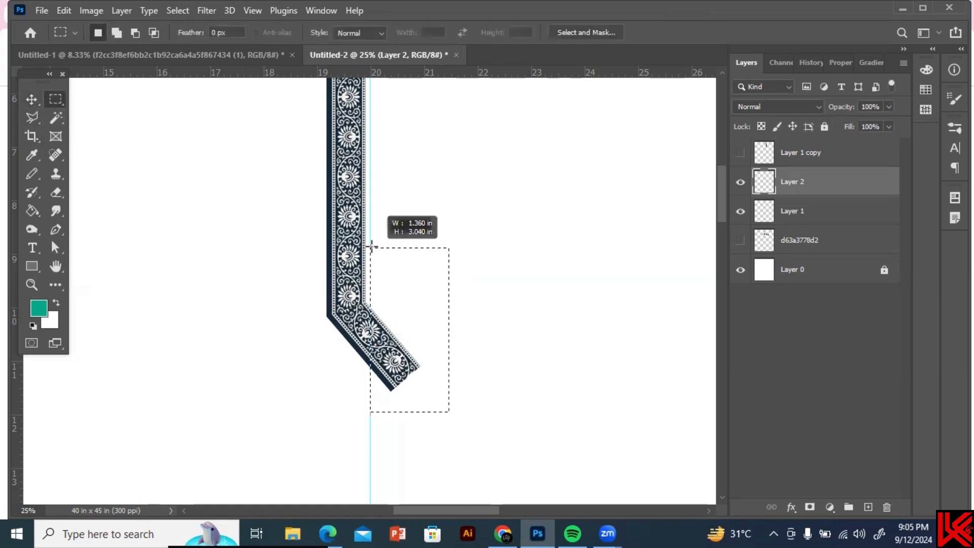
key("Delete")
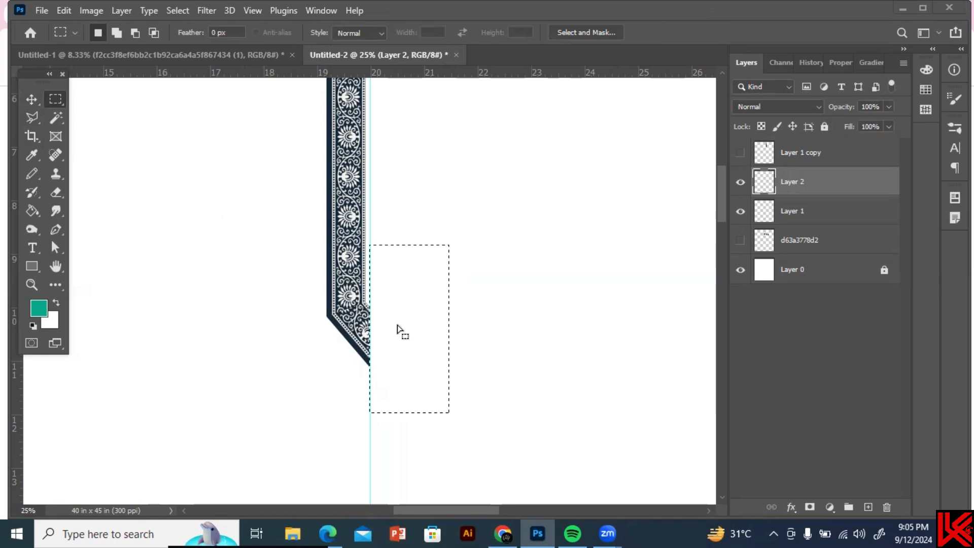
key("super")
left_click_drag(637, 206, 548, 298)
left_click(451, 301)
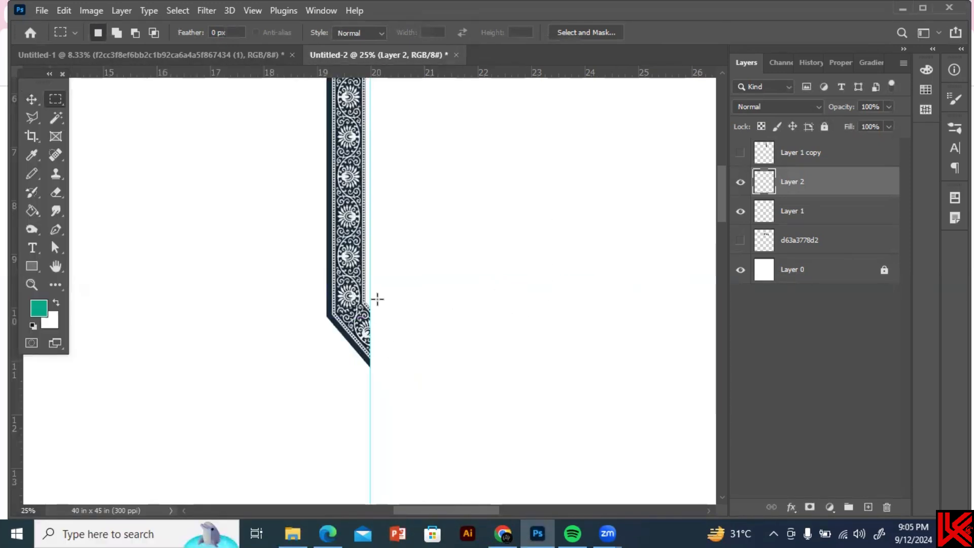
Merge the angled piece on Layer 2 with the vertical strip on Layer 1, and check the merged layer by toggling its visibility.
left_click(31, 99)
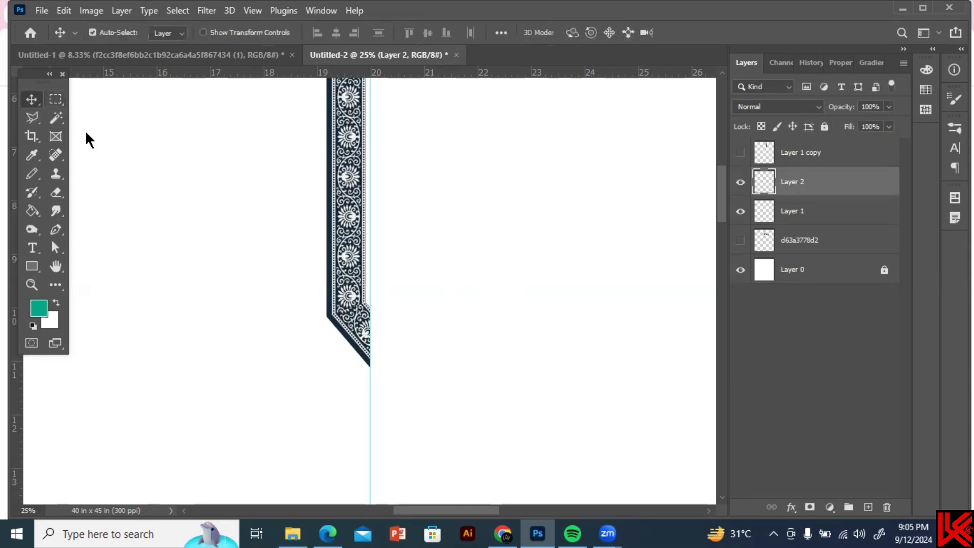
left_click_drag(352, 365, 305, 241)
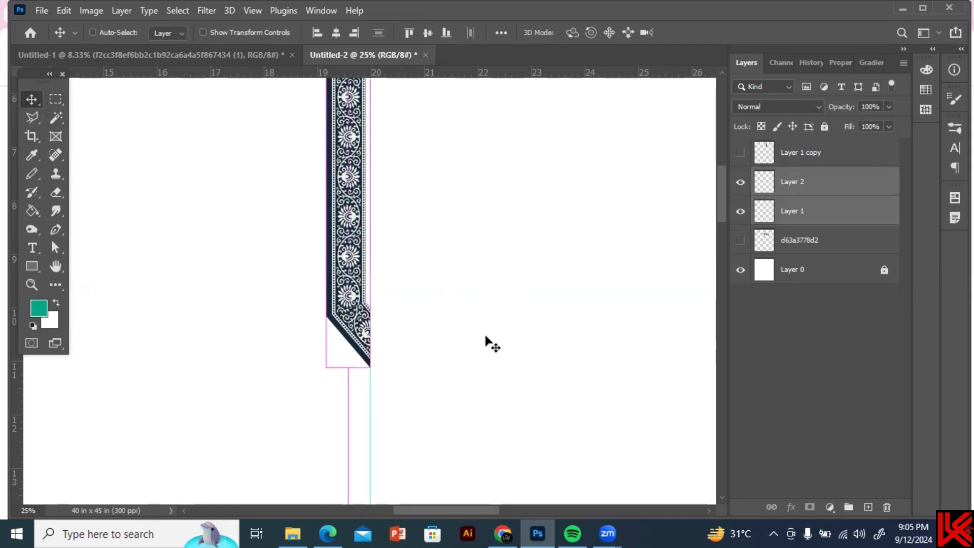
key("ctrl+e")
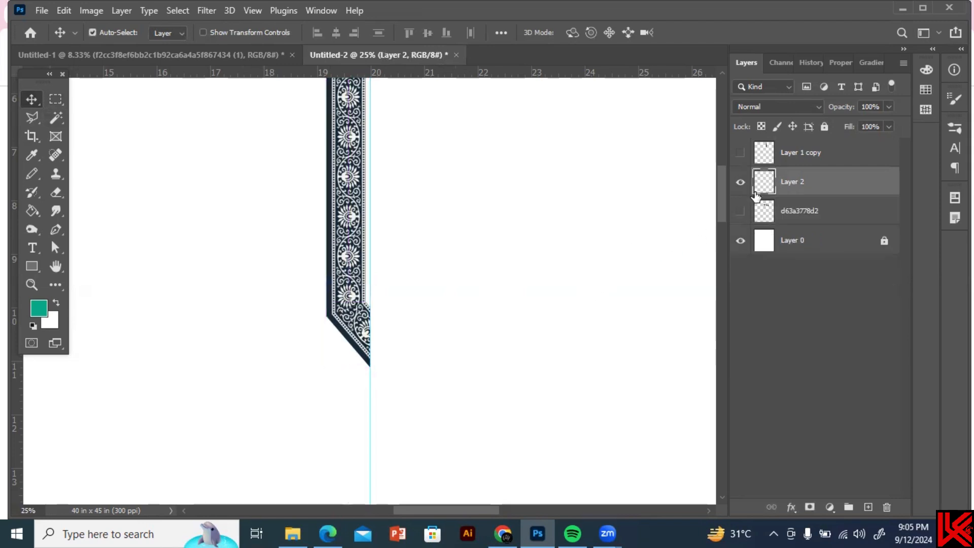
left_click(741, 185)
left_click(741, 186)
Duplicate the merged strip as a horizontally mirrored copy across the centre guide within Layer 2, forming a pointed lower end, and deselect.
left_click_drag(723, 239, 723, 197)
key("ctrl+minus")
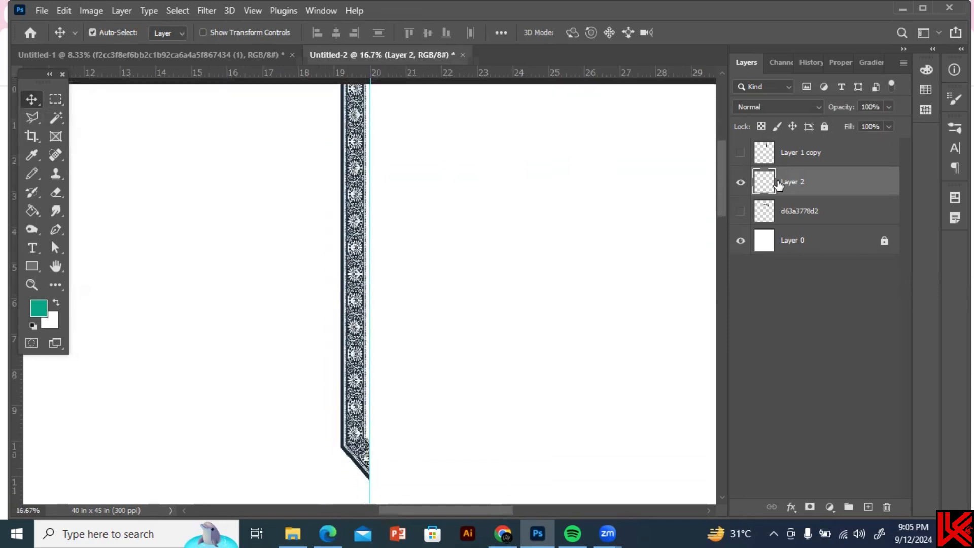
key("ctrl")
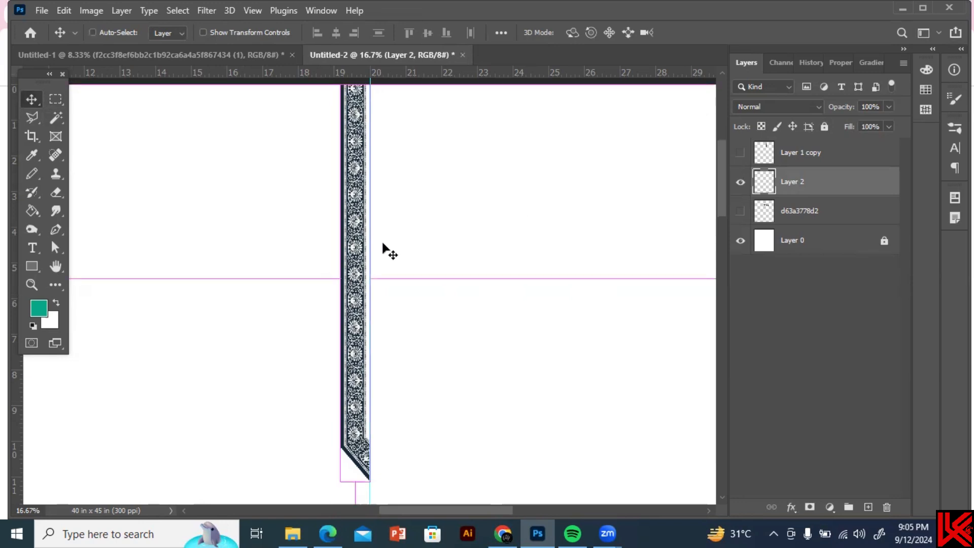
key("ctrl+a")
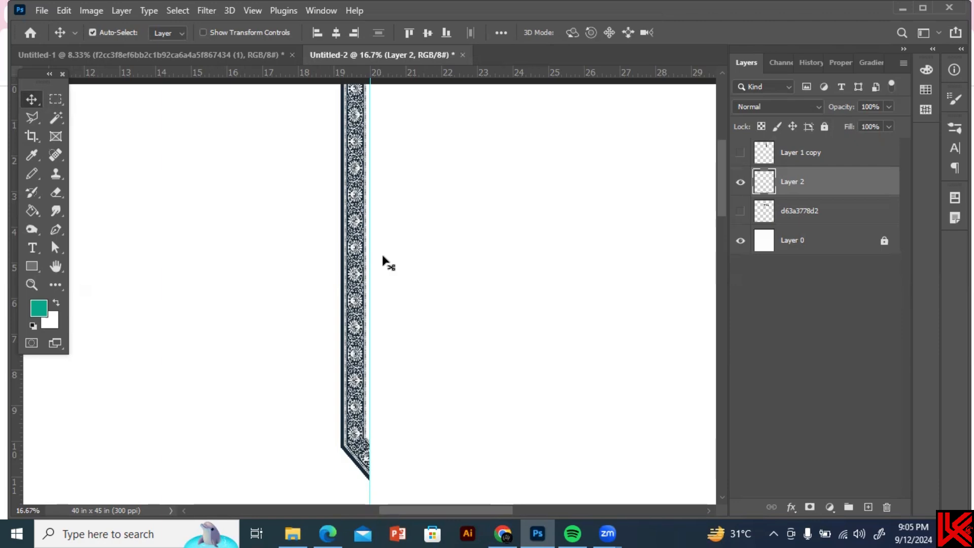
key("ctrl+shift+alt+t")
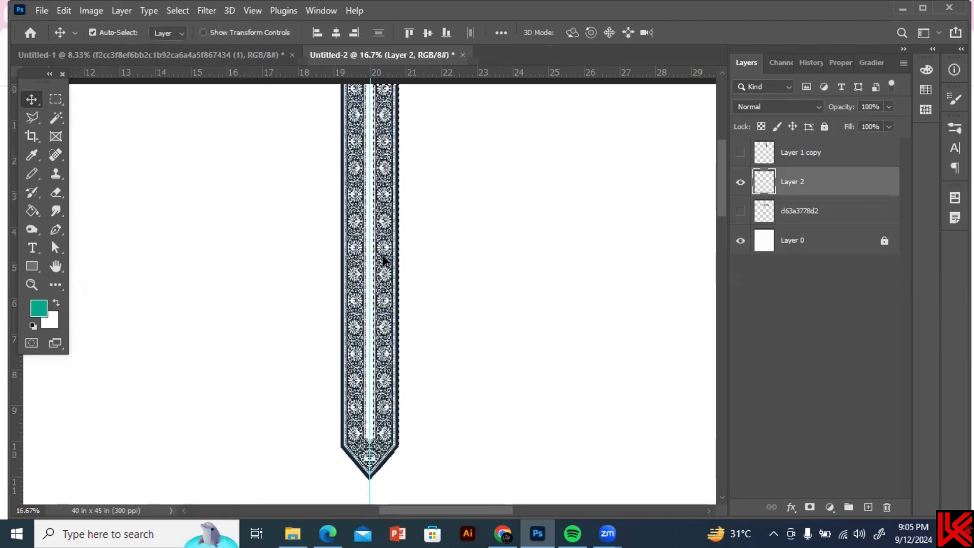
key("ctrl+d")
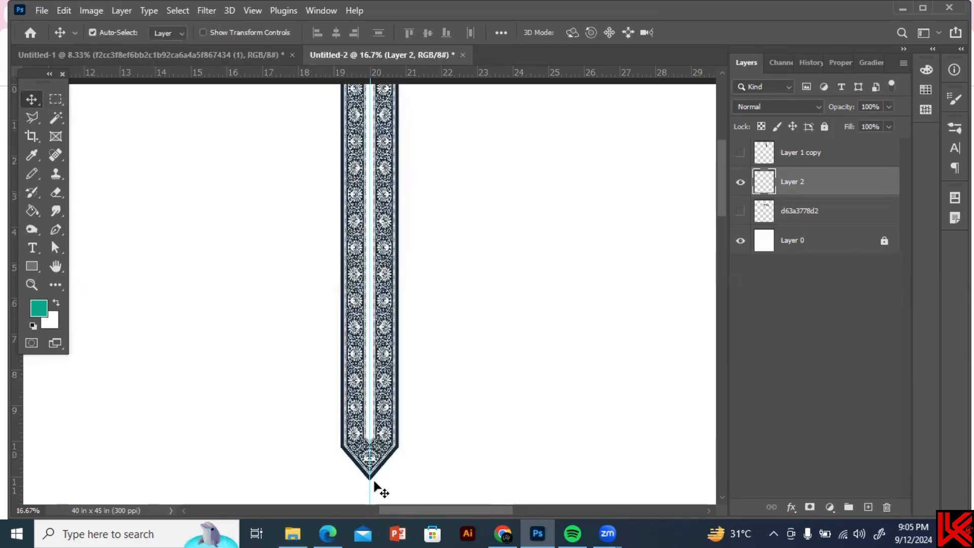
Examine the mirrored pointed border up close and in proportion to the whole canvas.
left_click_drag(721, 205, 721, 225)
key("ctrl+minus")
key("ctrl+minus")
scroll(720, 230, "down", 2)
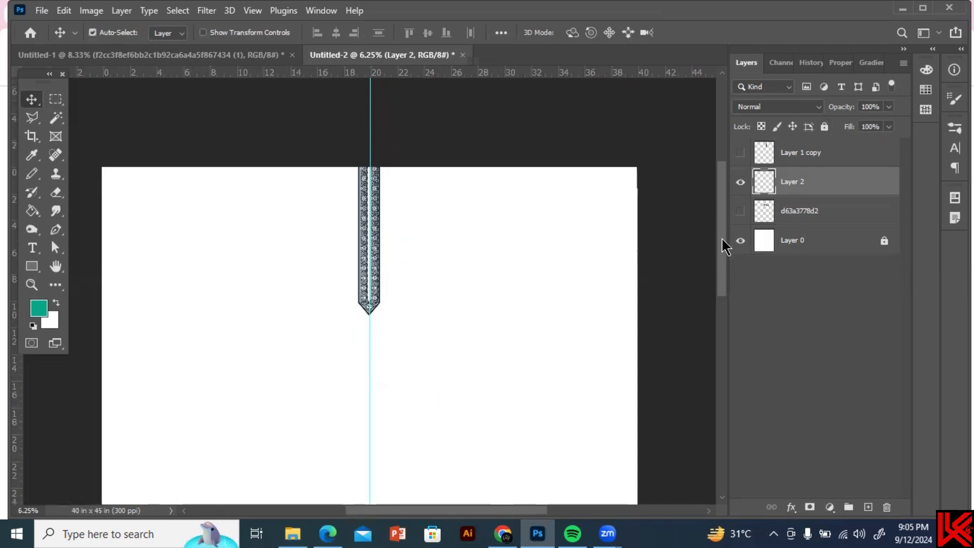
scroll(725, 238, "down", 6)
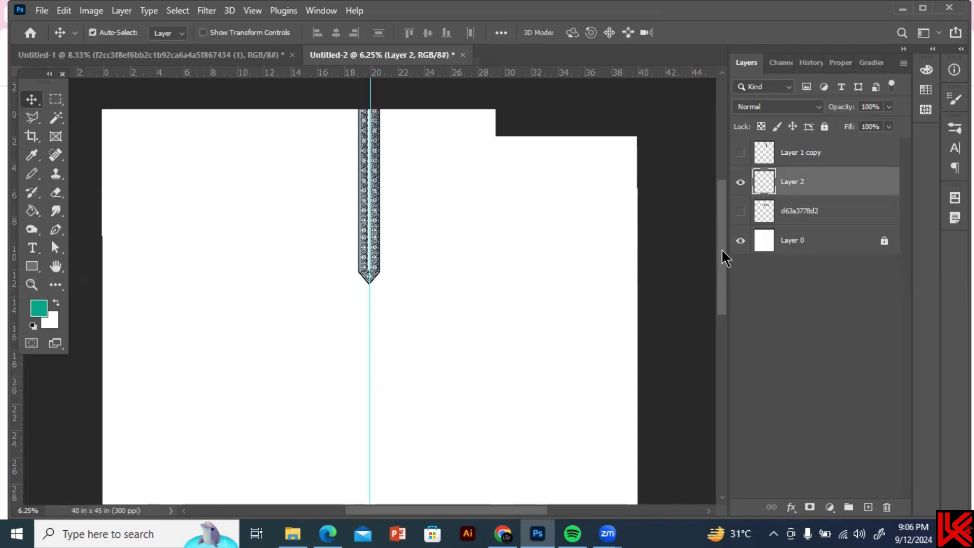
scroll(725, 254, "up", 5)
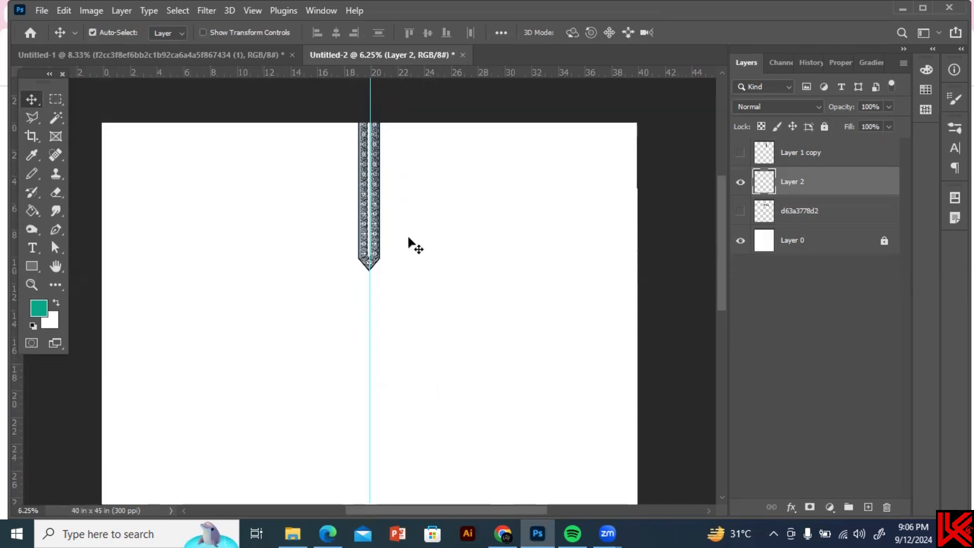
key("ctrl+plus")
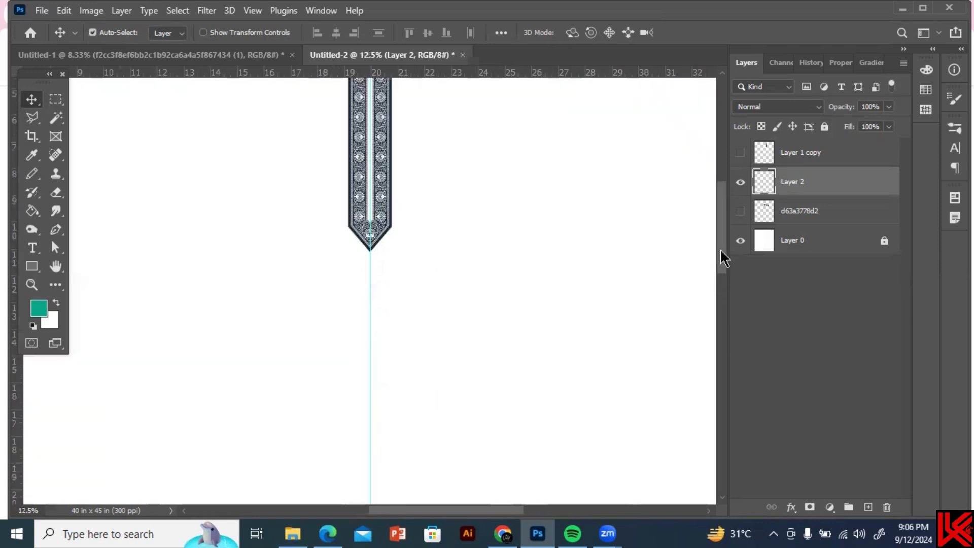
left_click_drag(721, 253, 724, 212)
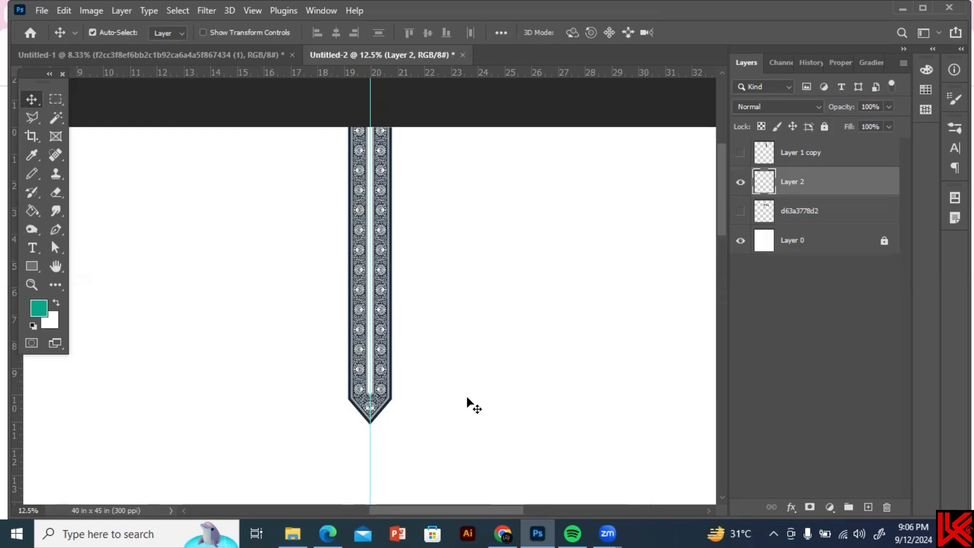
key("ctrl+minus")
key("ctrl+minus")
key("ctrl+minus")
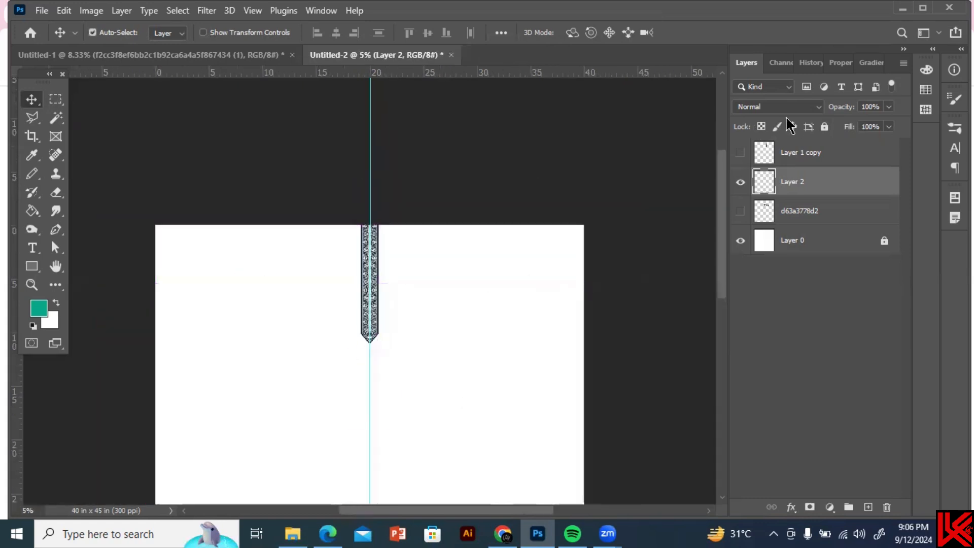
left_click_drag(724, 218, 729, 281)
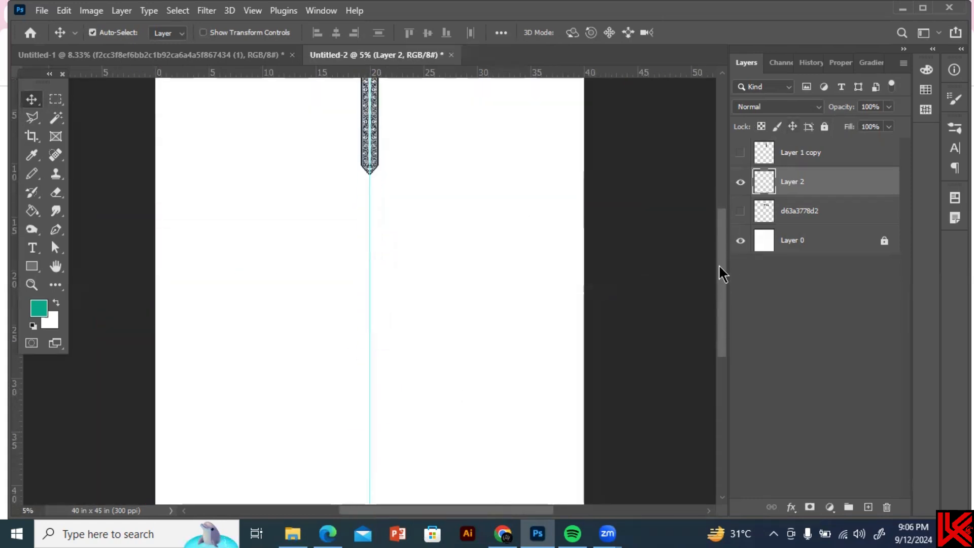
Hide the mirrored pointed border on Layer 2 to clear the canvas.
left_click(741, 182)
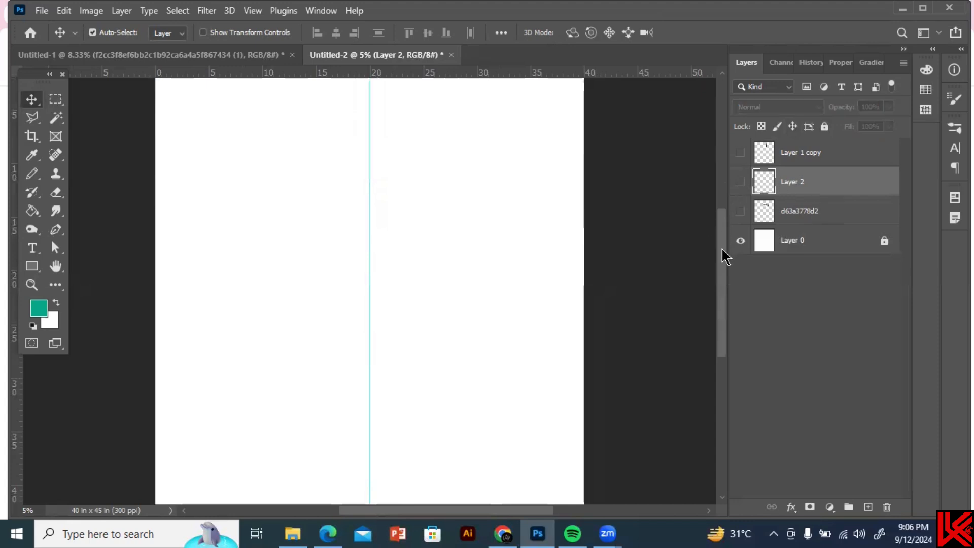
scroll(721, 258, "down", 2)
key("ctrl+minus")
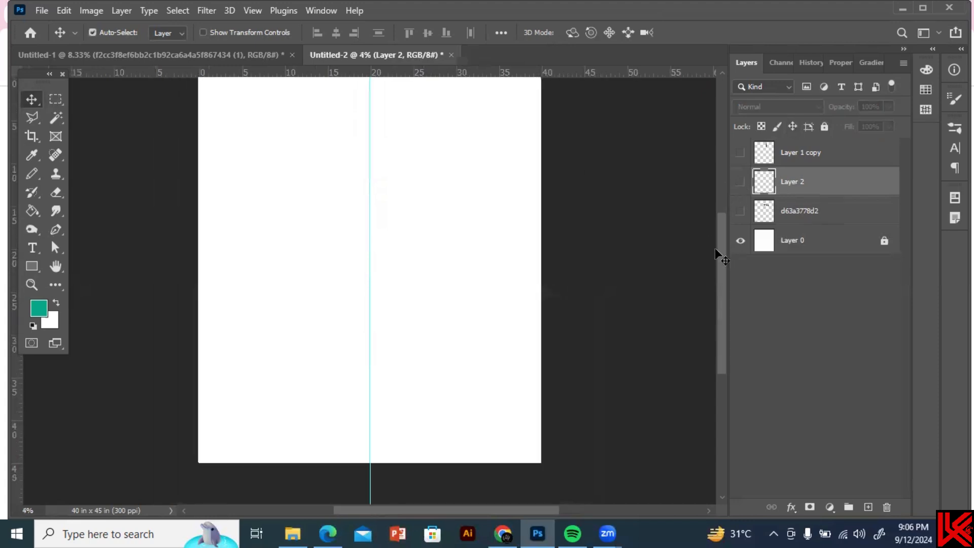
scroll(715, 287, "up", 2)
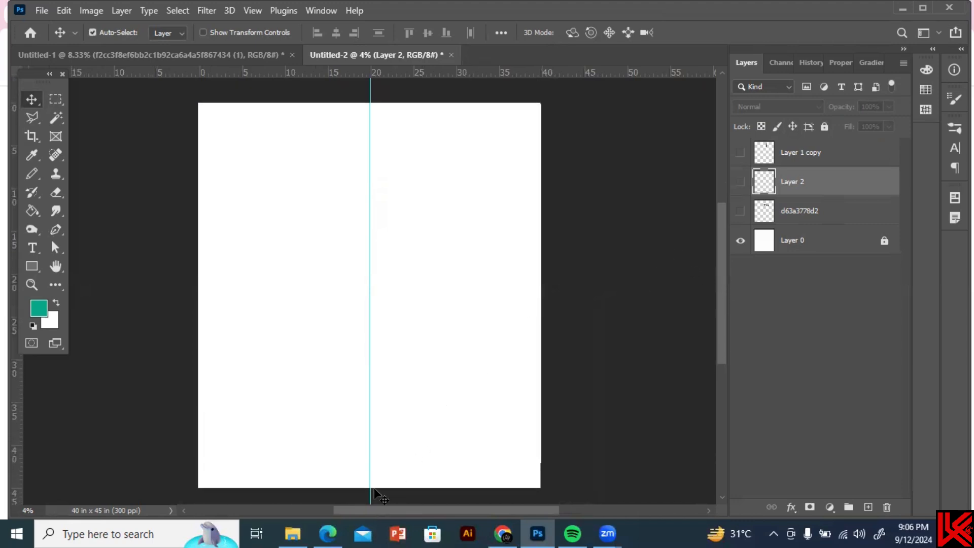
Switch to File Explorer, look through the example folder, and return to the class 23 boarder creation folder.
left_click(292, 534)
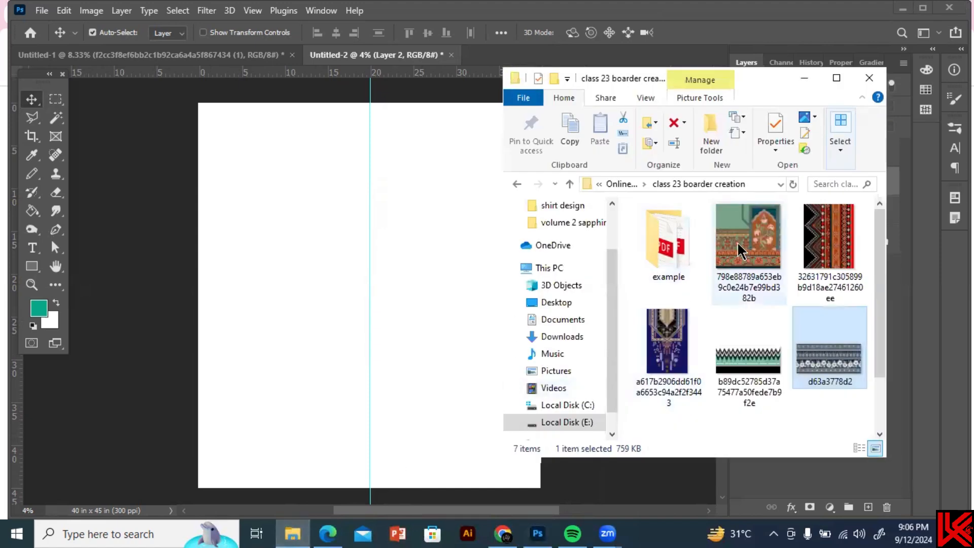
double_click(671, 257)
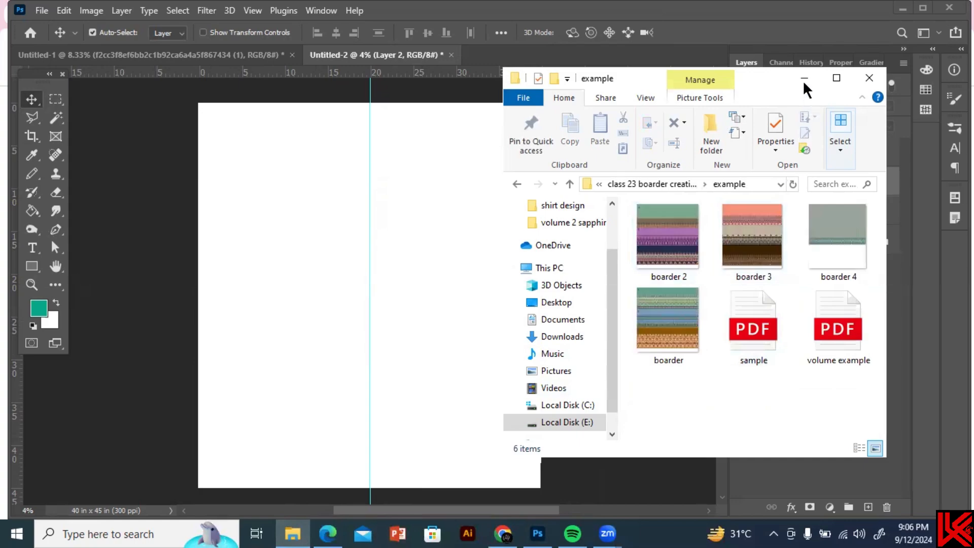
left_click(518, 184)
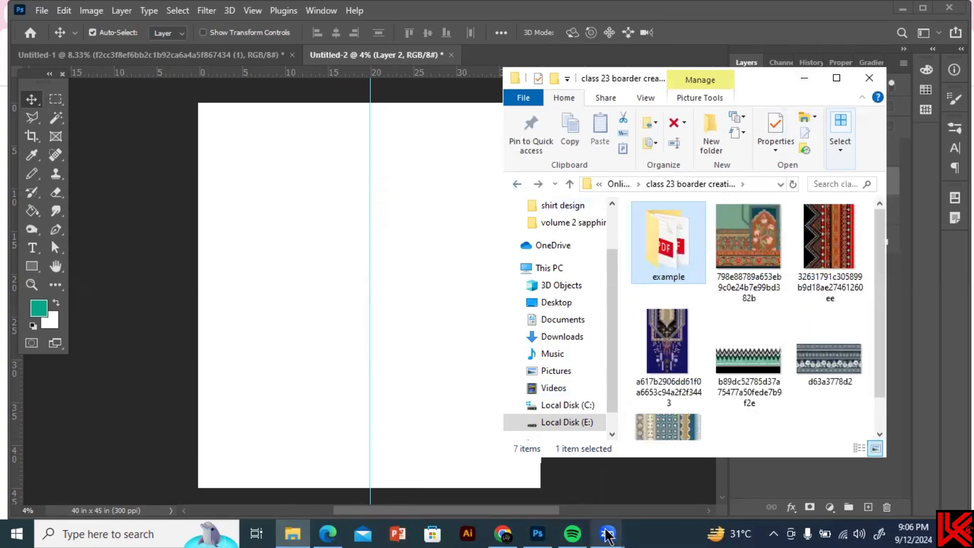